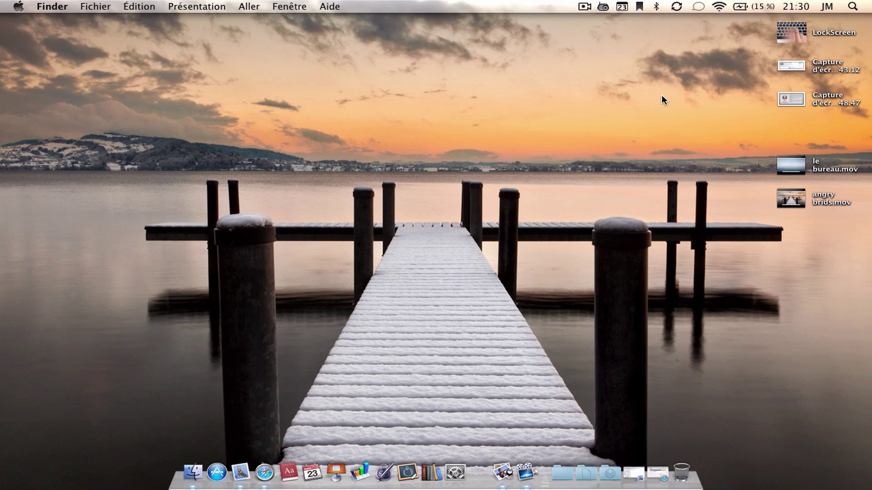
- Launch the LockScreen app from the desktop and check its padlock menu-bar menu
{"action": "left_click", "coordinate": [791, 28]}
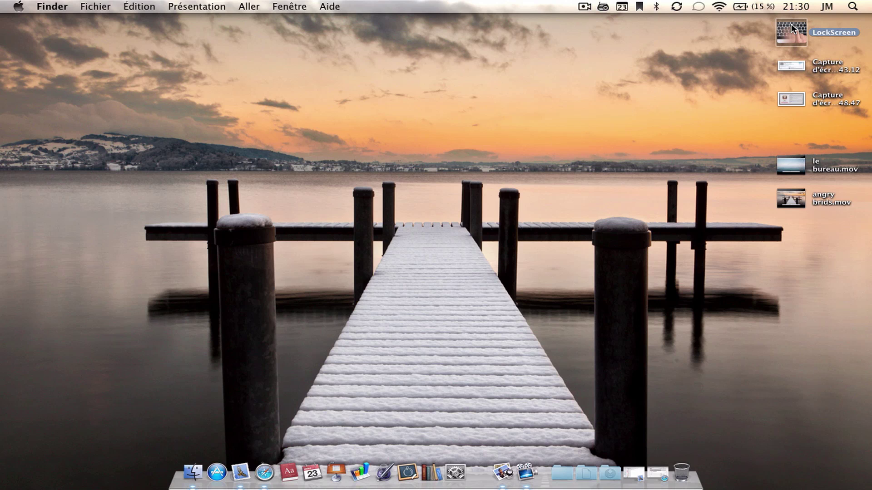
{"action": "double_click", "coordinate": [791, 28]}
{"action": "left_click", "coordinate": [688, 54]}
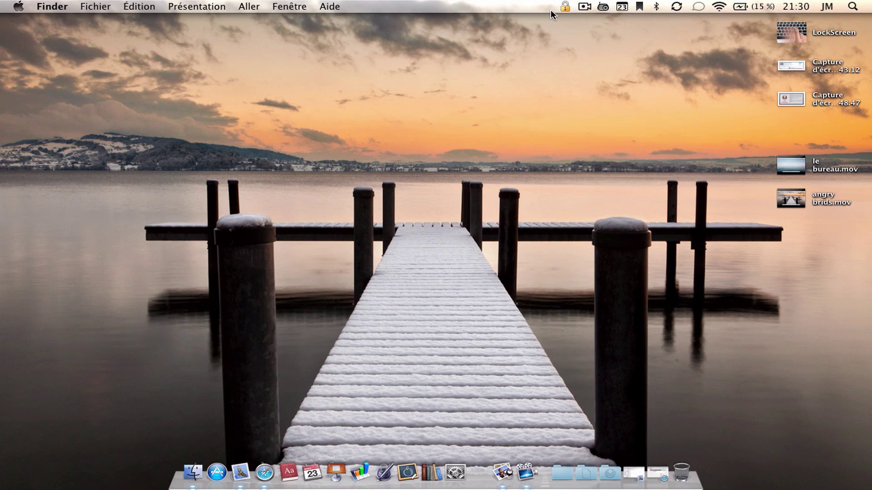
{"action": "left_click", "coordinate": [566, 8]}
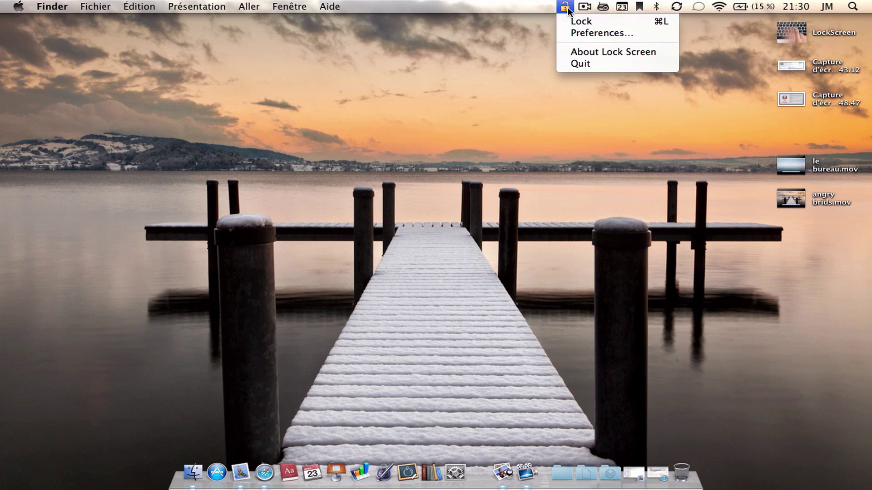
{"action": "left_click", "coordinate": [485, 33]}
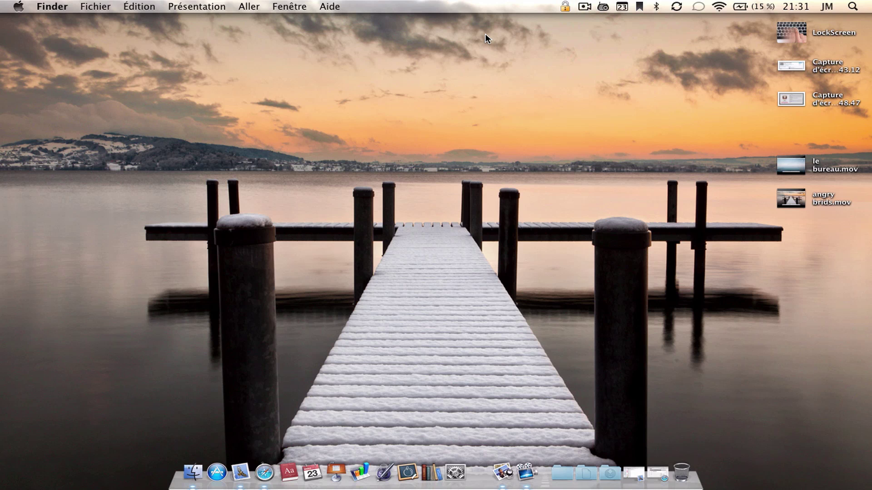
- Lock the screen with Cmd+L, then slide across the keyboard row to unlock it
{"action": "key", "text": "super+l"}
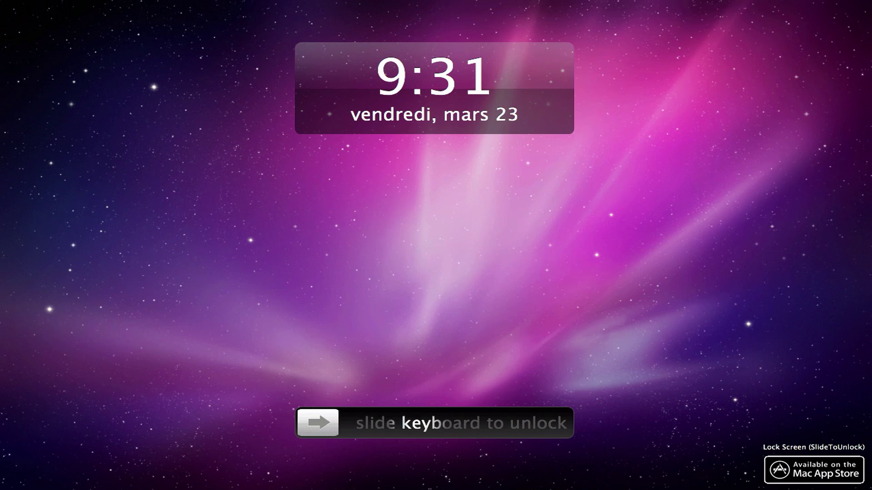
{"action": "key", "text": "a"}
{"action": "key", "text": "s"}
{"action": "key", "text": "d"}
{"action": "key", "text": "f"}
{"action": "key", "text": "g"}
{"action": "key", "text": "h"}
{"action": "key", "text": "j"}
{"action": "key", "text": "k"}
{"action": "key", "text": "l"}
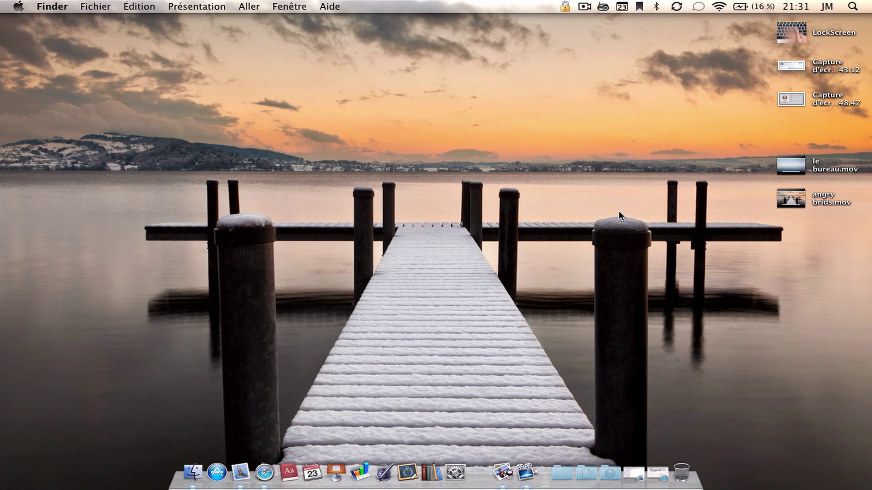
- Open Lock Screen Preferences, keep Sleep After at Never Sleep, and choose Use Default for the wallpaper
{"action": "left_click", "coordinate": [565, 6]}
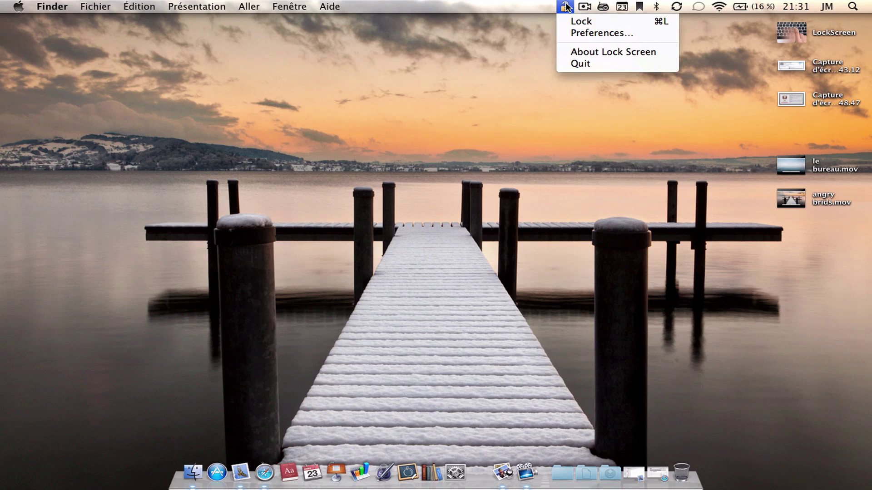
{"action": "left_click", "coordinate": [587, 33]}
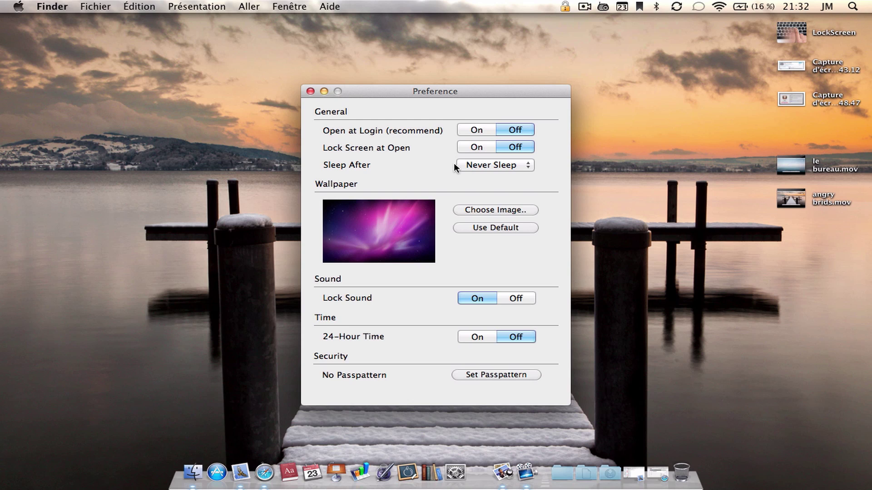
{"action": "left_click", "coordinate": [527, 165]}
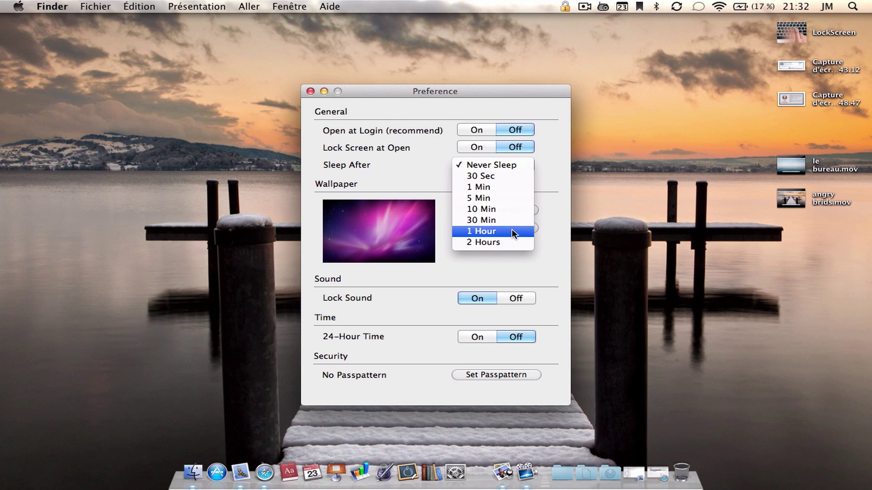
{"action": "left_click", "coordinate": [561, 176]}
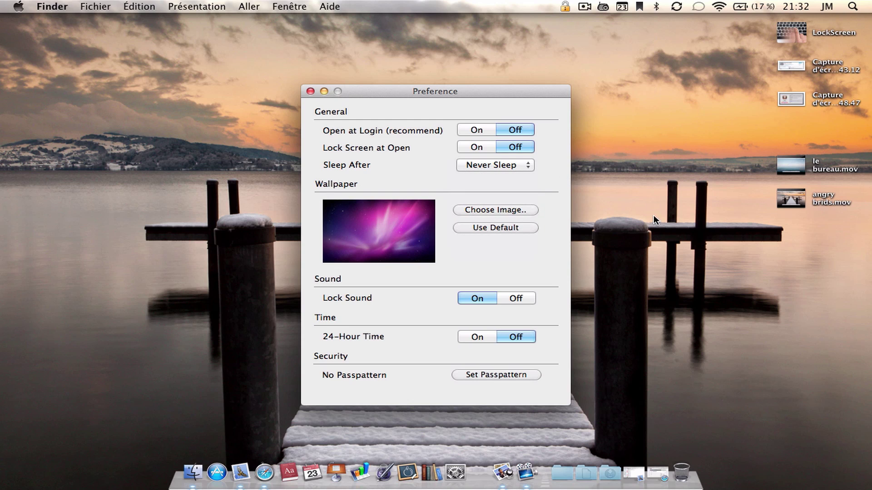
{"action": "left_click", "coordinate": [494, 226]}
- Browse the Images › Fonds d'écran folder in thumbnail view to find the pier photo
{"action": "left_click", "coordinate": [478, 211]}
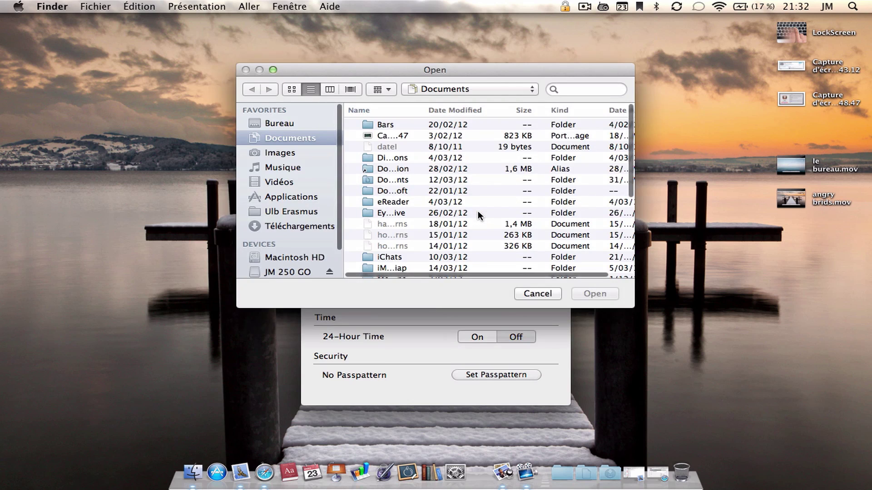
{"action": "left_click", "coordinate": [287, 154]}
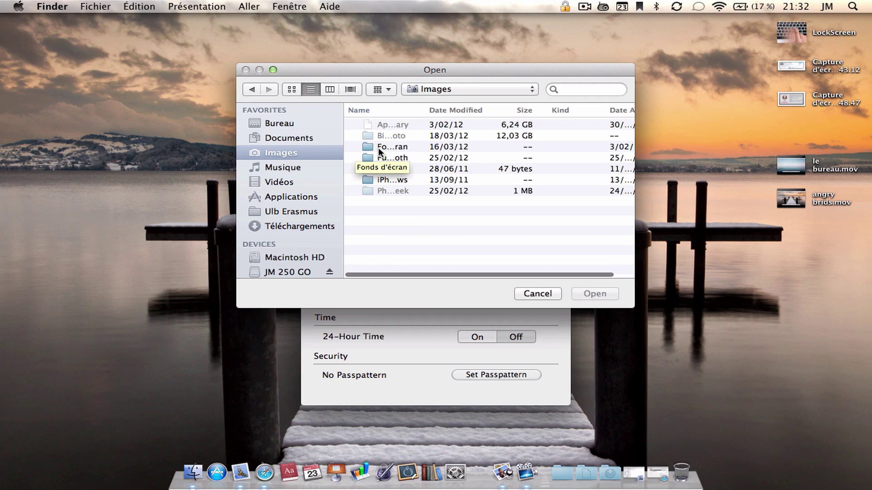
{"action": "double_click", "coordinate": [402, 147]}
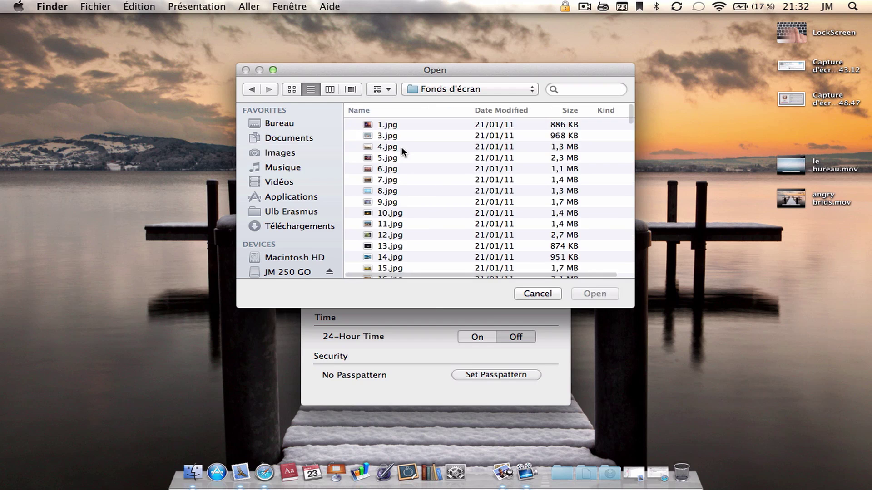
{"action": "scroll", "coordinate": [431, 165], "scroll_direction": "down", "scroll_amount": 20}
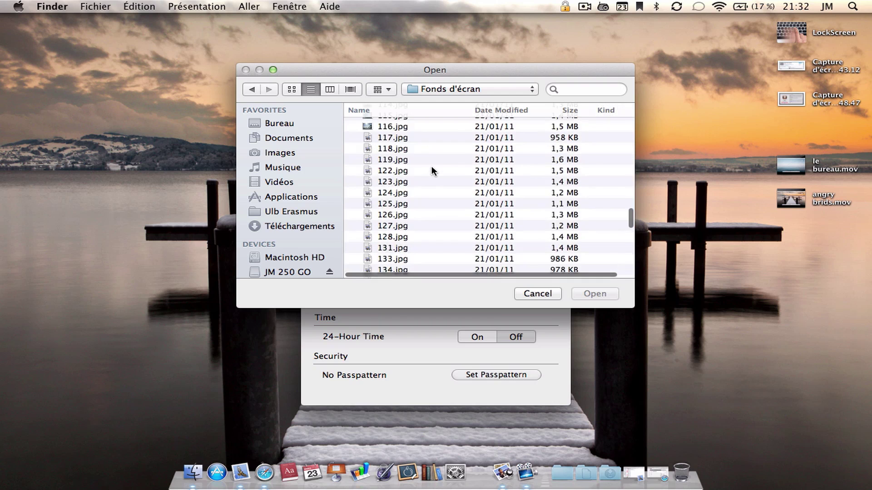
{"action": "left_click", "coordinate": [291, 91]}
{"action": "scroll", "coordinate": [604, 245], "scroll_direction": "up", "scroll_amount": 10}
{"action": "scroll", "coordinate": [599, 233], "scroll_direction": "down", "scroll_amount": 3}
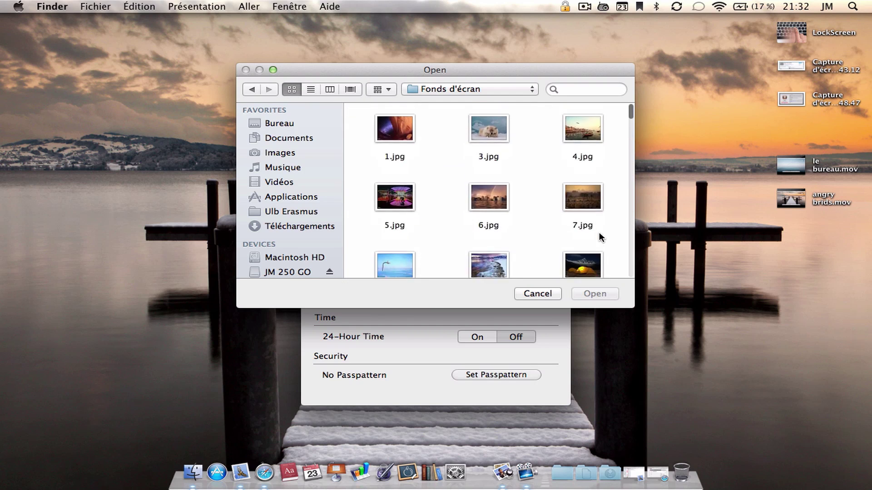
{"action": "scroll", "coordinate": [599, 233], "scroll_direction": "down", "scroll_amount": 10}
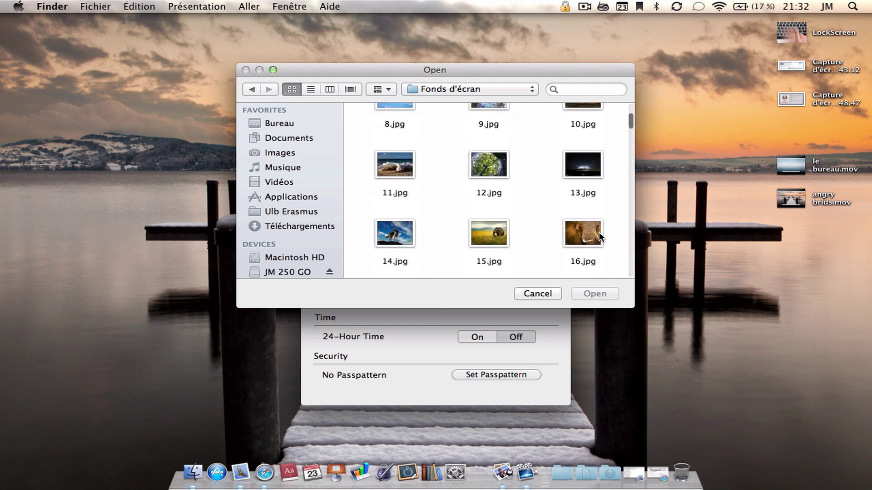
{"action": "scroll", "coordinate": [599, 233], "scroll_direction": "down", "scroll_amount": 6}
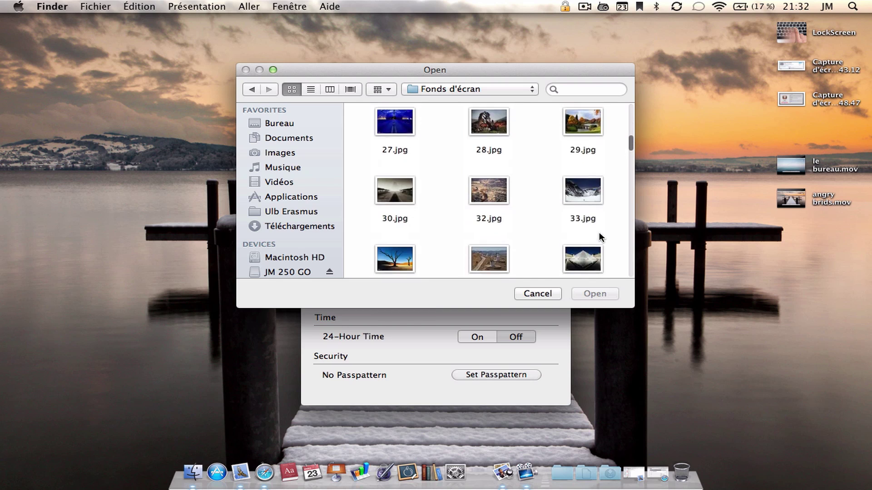
{"action": "scroll", "coordinate": [599, 233], "scroll_direction": "down", "scroll_amount": 6}
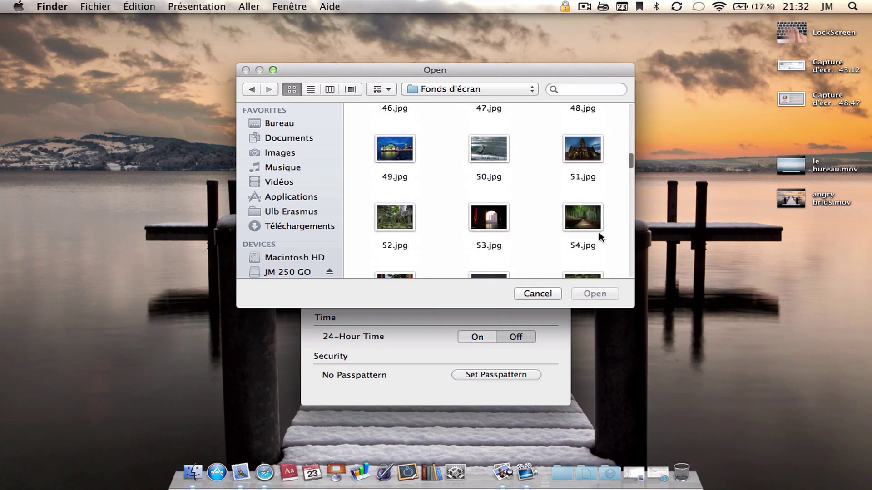
{"action": "scroll", "coordinate": [599, 236], "scroll_direction": "down", "scroll_amount": 6}
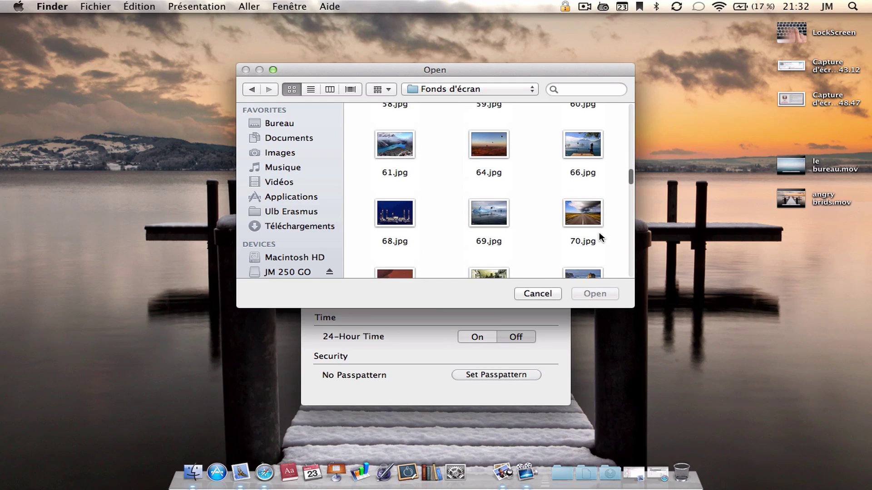
{"action": "scroll", "coordinate": [600, 237], "scroll_direction": "down", "scroll_amount": 6}
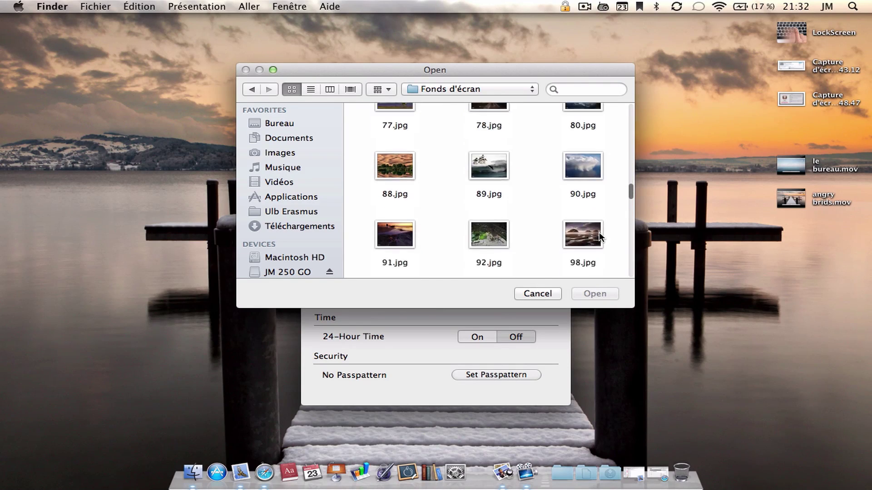
{"action": "scroll", "coordinate": [598, 236], "scroll_direction": "down", "scroll_amount": 6}
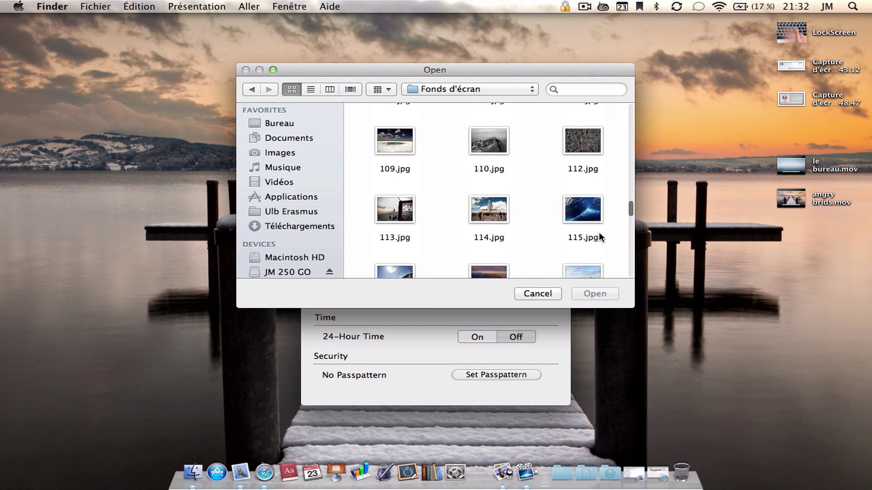
{"action": "scroll", "coordinate": [599, 236], "scroll_direction": "down", "scroll_amount": 6}
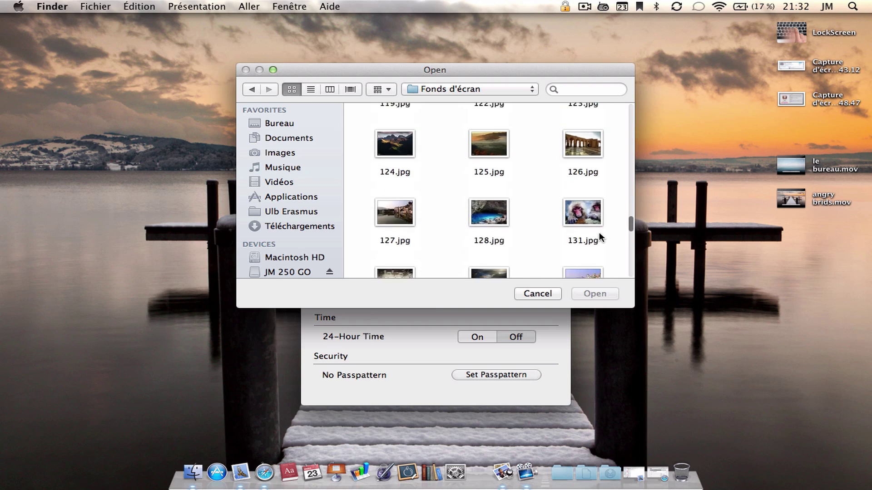
{"action": "scroll", "coordinate": [599, 235], "scroll_direction": "down", "scroll_amount": 5}
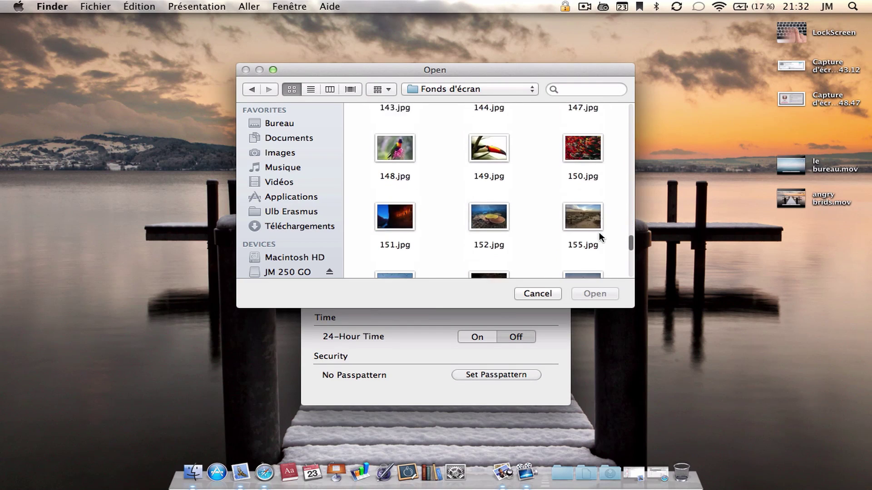
{"action": "scroll", "coordinate": [598, 236], "scroll_direction": "down", "scroll_amount": 5}
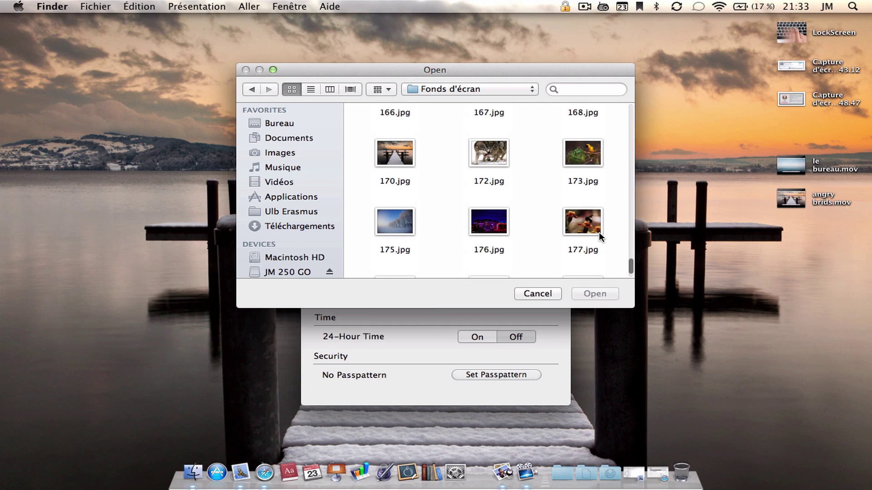
- Set 170.jpg as the lock-screen wallpaper and turn 24-Hour Time On
{"action": "left_click", "coordinate": [395, 153]}
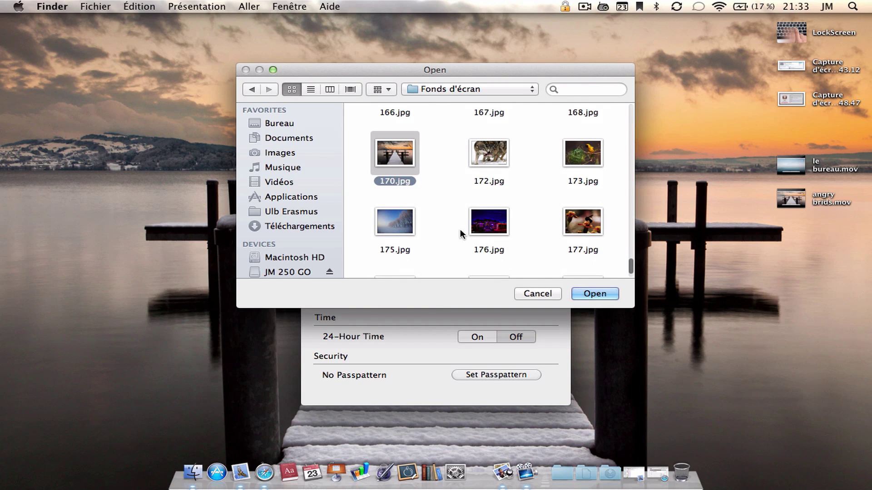
{"action": "left_click", "coordinate": [600, 294]}
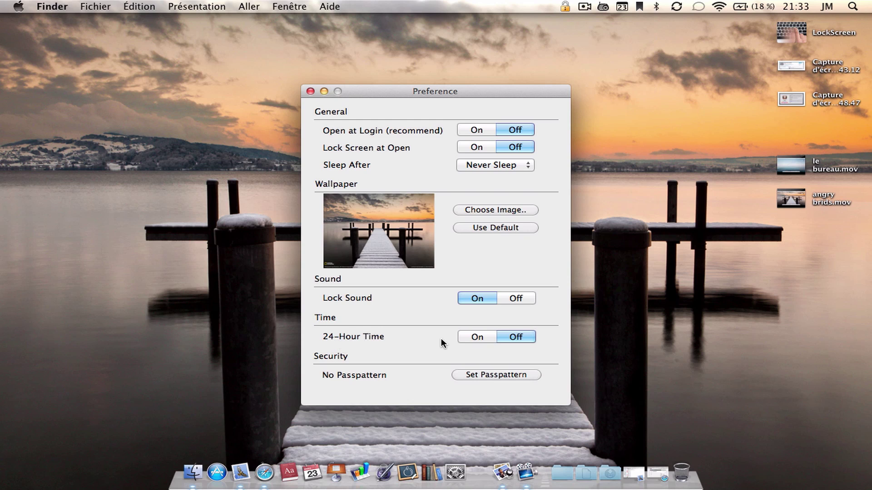
{"action": "left_click", "coordinate": [477, 339]}
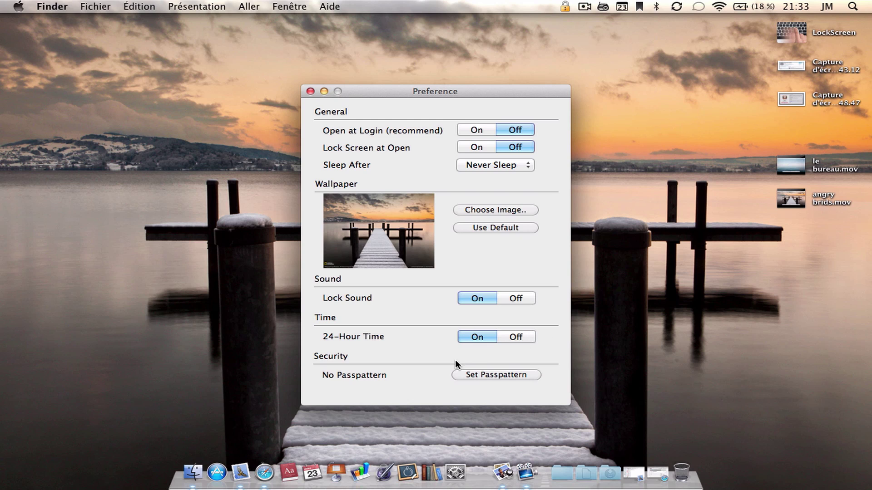
{"action": "left_click", "coordinate": [482, 373]}
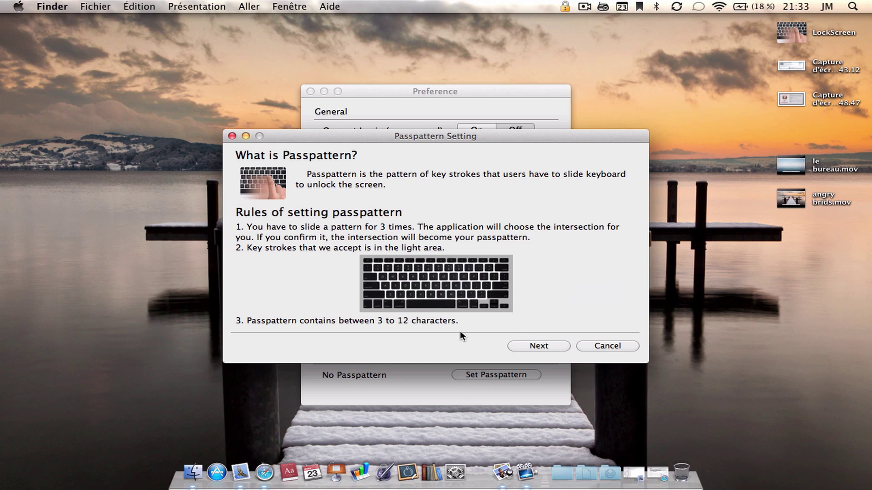
{"action": "left_click", "coordinate": [544, 347]}
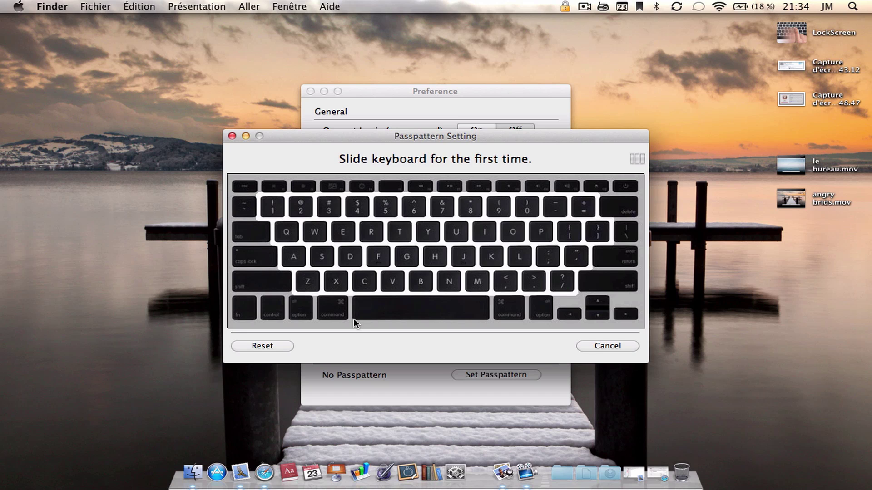
{"action": "key", "text": "j"}
{"action": "key", "text": "semicolon"}
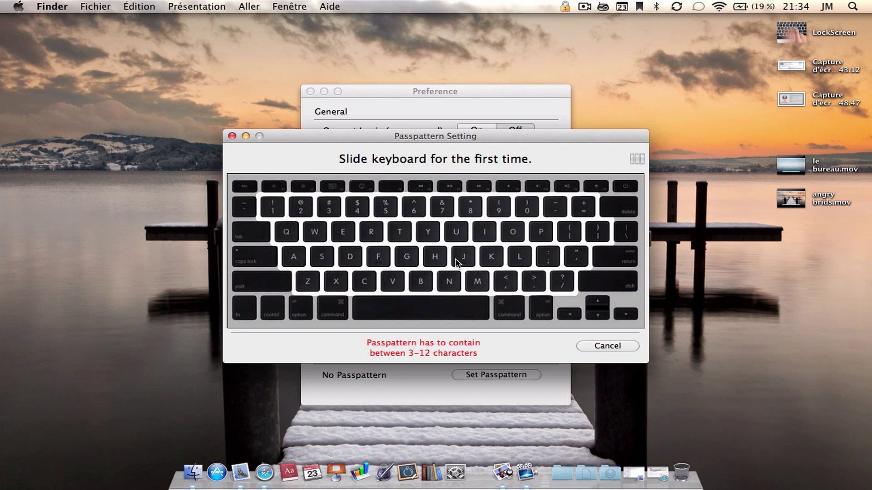
{"action": "type", "text": "maisonjm"}
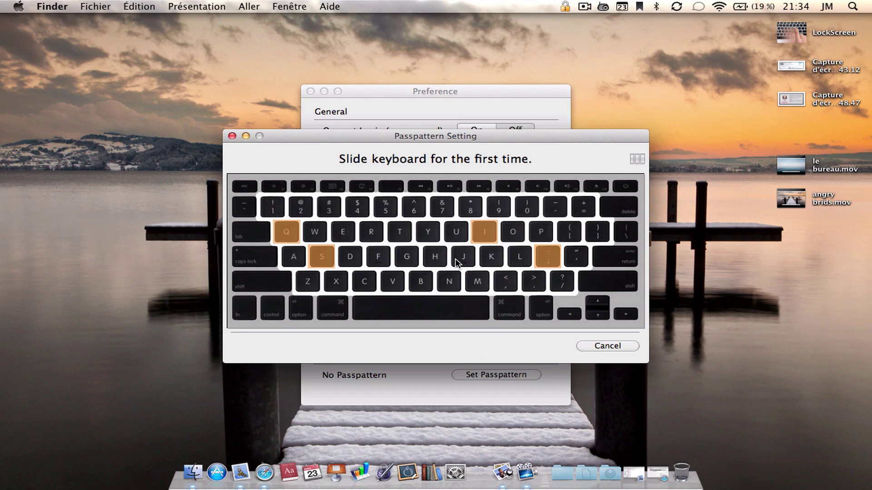
{"action": "type", "text": "a"}
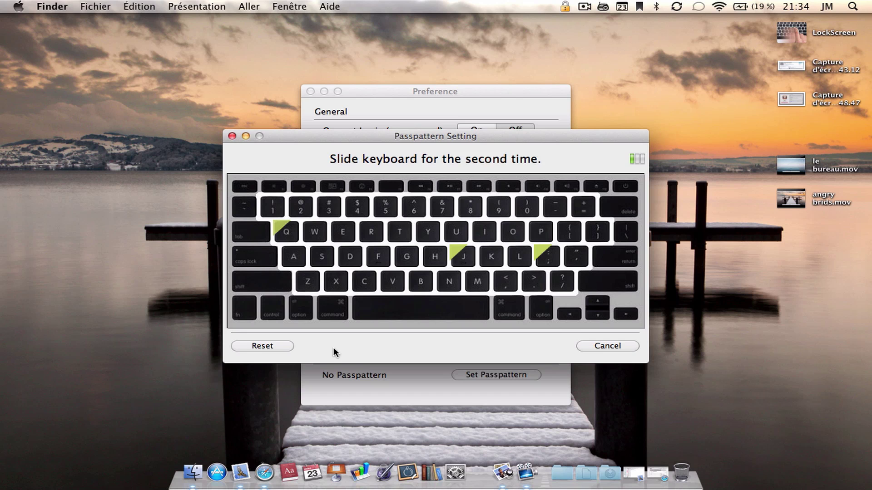
{"action": "left_click", "coordinate": [273, 347]}
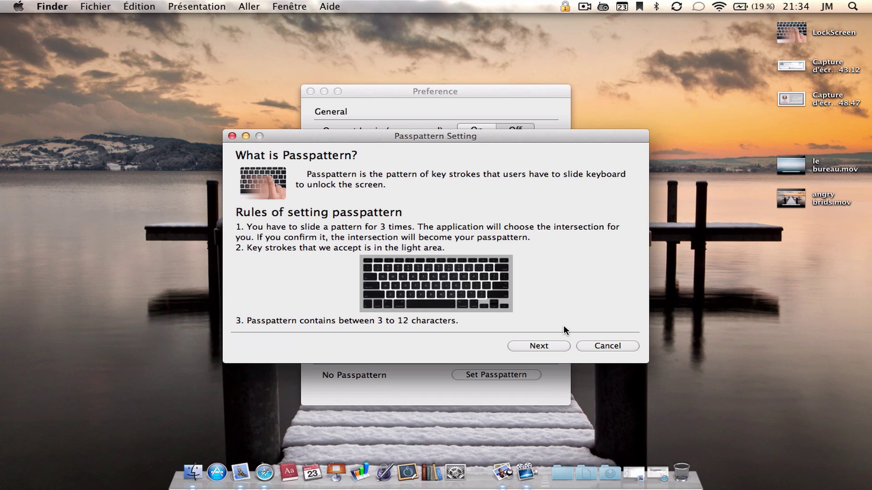
{"action": "left_click", "coordinate": [603, 347]}
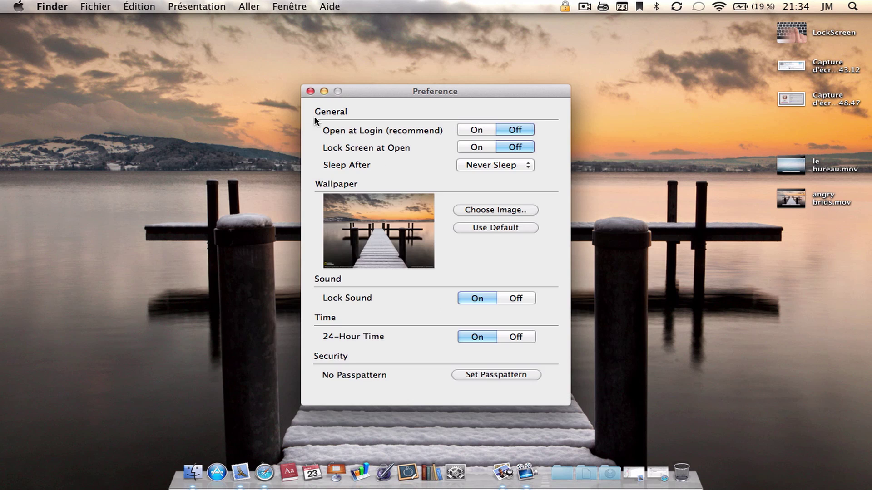
- Close the preferences, lock from the padlock menu, then slide the keyboard to unlock
{"action": "left_click", "coordinate": [309, 91]}
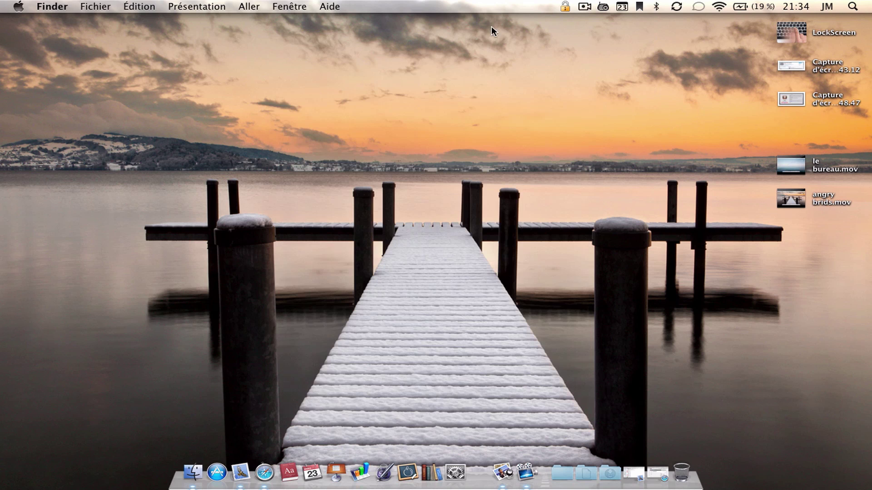
{"action": "left_click", "coordinate": [564, 6]}
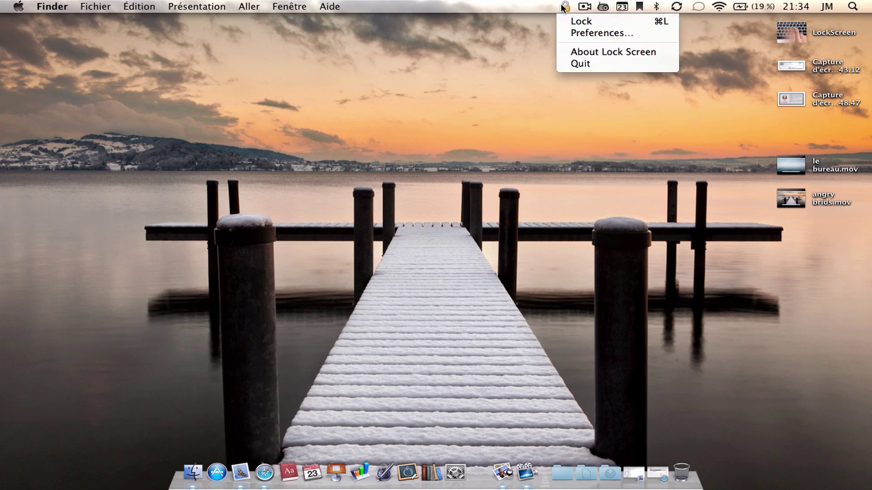
{"action": "left_click", "coordinate": [579, 21]}
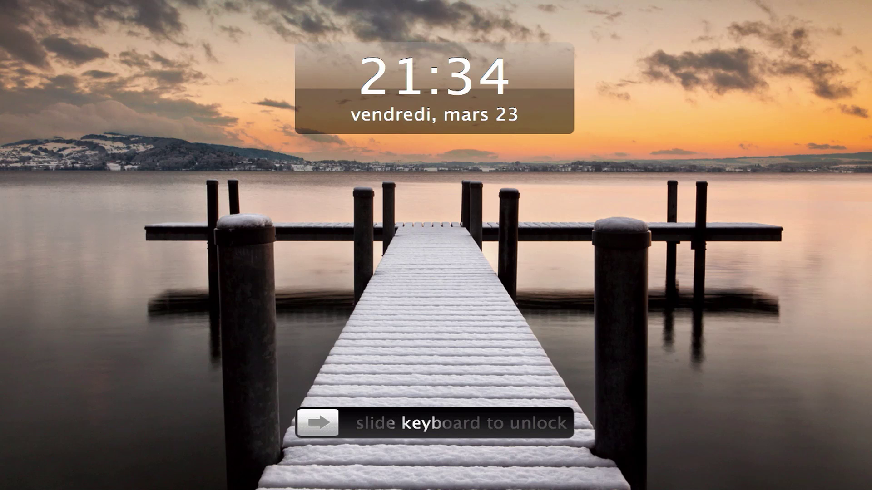
{"action": "key", "text": "a"}
{"action": "key", "text": "s"}
{"action": "key", "text": "d"}
{"action": "key", "text": "f"}
{"action": "key", "text": "g"}
{"action": "key", "text": "h"}
{"action": "key", "text": "j"}
{"action": "key", "text": "k"}
{"action": "key", "text": "l"}
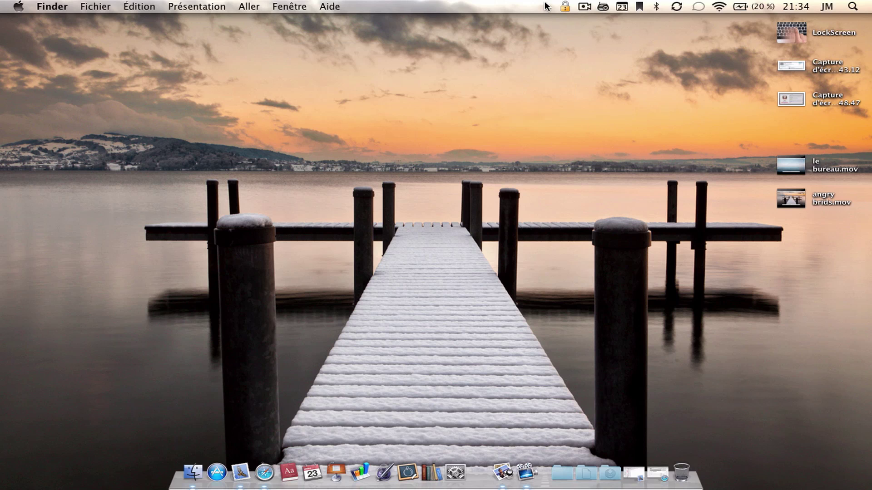
- Lock the screen a second time and unlock it by sliding across the keyboard
{"action": "left_click", "coordinate": [565, 6]}
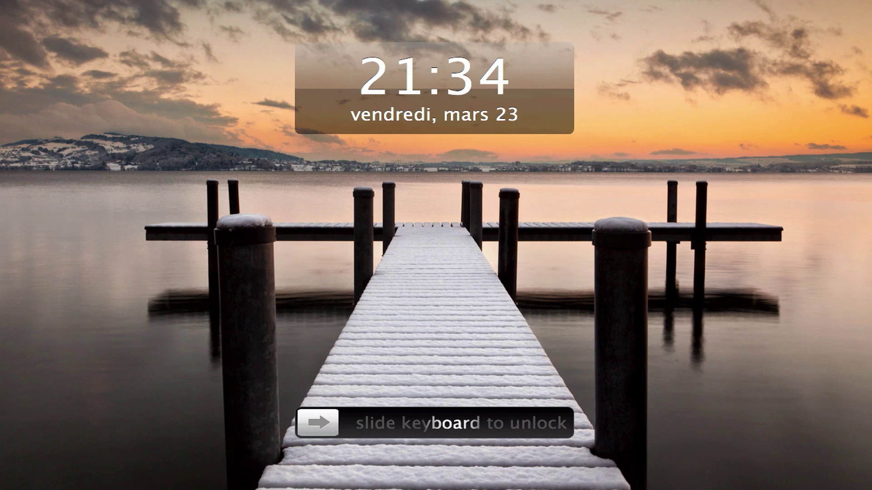
{"action": "key", "text": "a"}
{"action": "key", "text": "s"}
{"action": "key", "text": "d"}
{"action": "key", "text": "f"}
{"action": "key", "text": "g"}
{"action": "key", "text": "h"}
{"action": "key", "text": "j"}
{"action": "key", "text": "k"}
{"action": "key", "text": "l"}
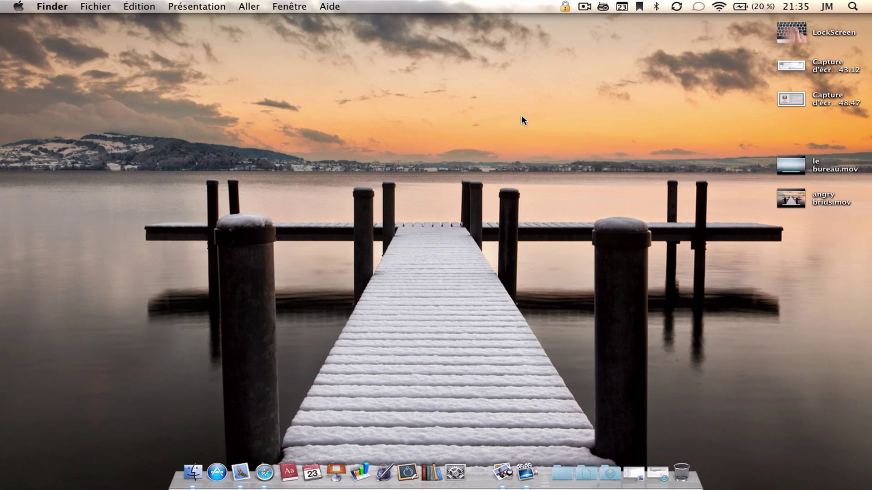
{"action": "left_click", "coordinate": [568, 7]}
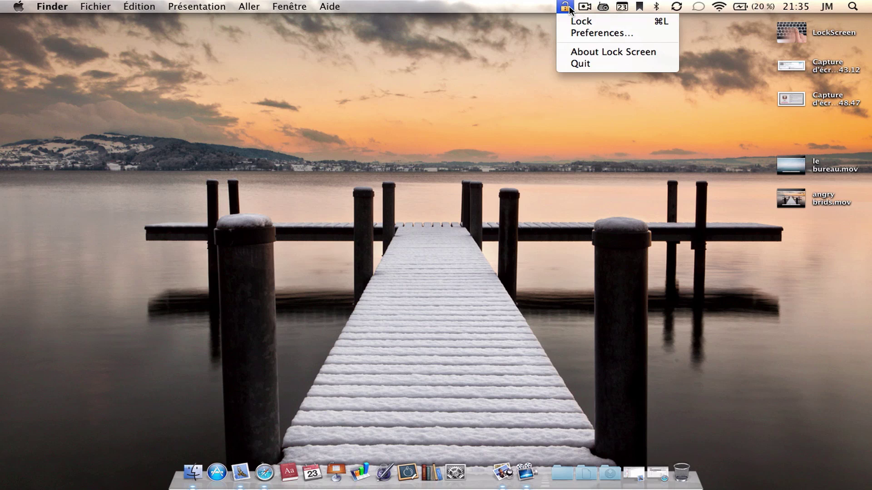
- Choose Quit from the padlock menu to close Lock Screen
{"action": "left_click", "coordinate": [583, 65]}
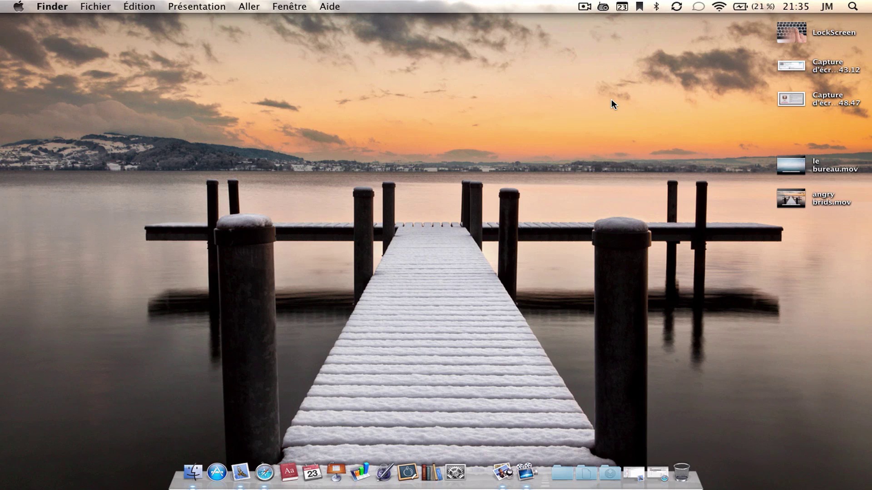
- Relaunch LockScreen from the desktop, lock from the padlock menu, and slide the keyboard to unlock
{"action": "double_click", "coordinate": [788, 19]}
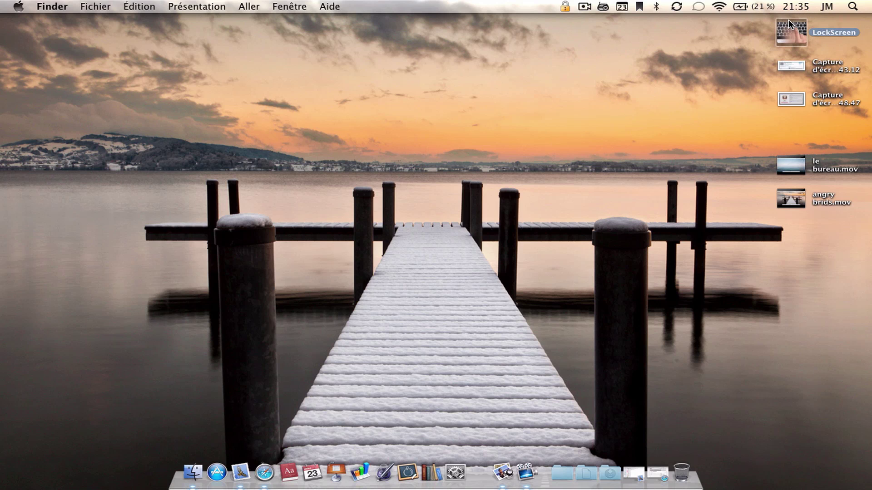
{"action": "left_click", "coordinate": [565, 6]}
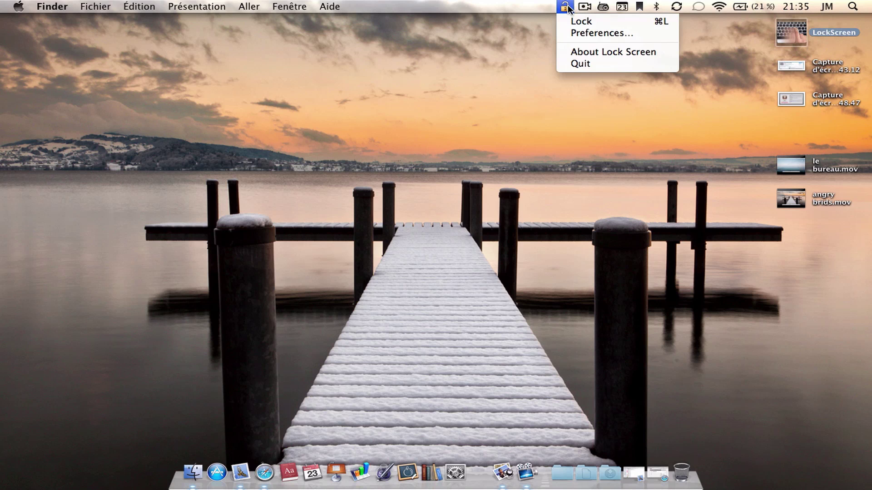
{"action": "left_click", "coordinate": [586, 21]}
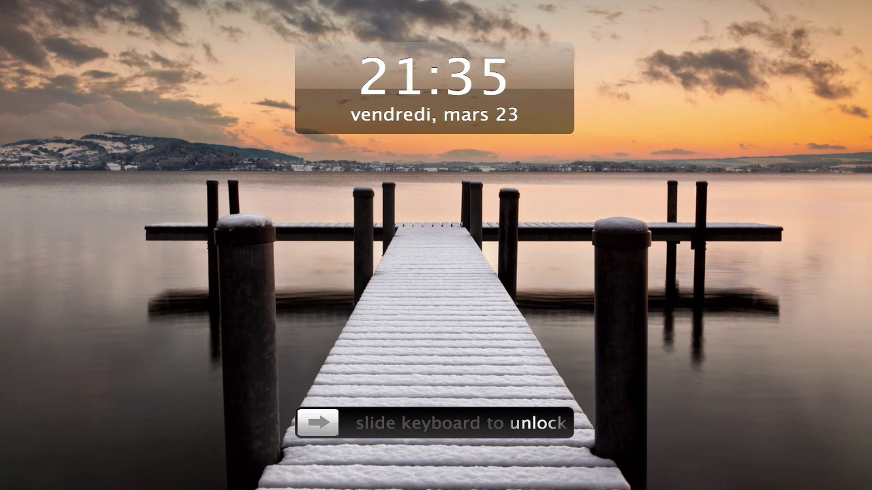
{"action": "key", "text": "q"}
{"action": "key", "text": "s"}
{"action": "key", "text": "d"}
{"action": "key", "text": "f"}
{"action": "key", "text": "g"}
{"action": "key", "text": "h"}
{"action": "key", "text": "j"}
{"action": "key", "text": "k"}
{"action": "key", "text": "l"}
{"action": "key", "text": "m"}
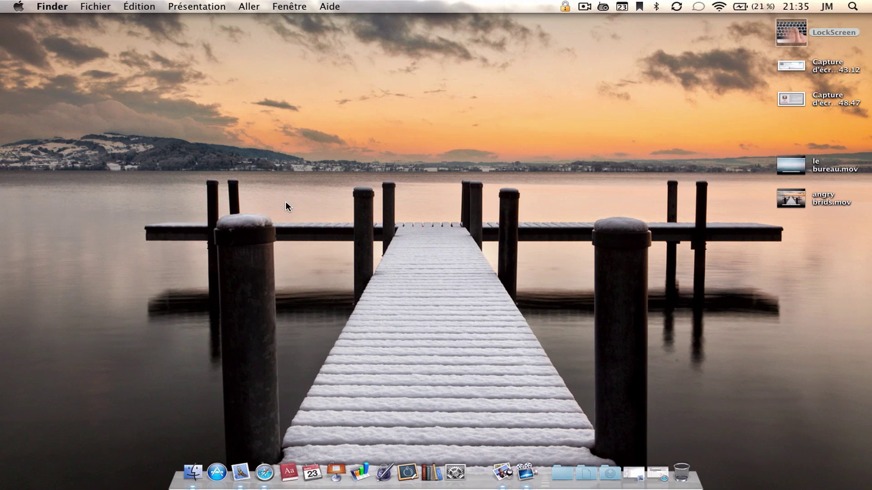
- Quit Lock Screen from the padlock menu and click the empty desktop
{"action": "left_click", "coordinate": [565, 6]}
{"action": "left_click", "coordinate": [598, 64]}
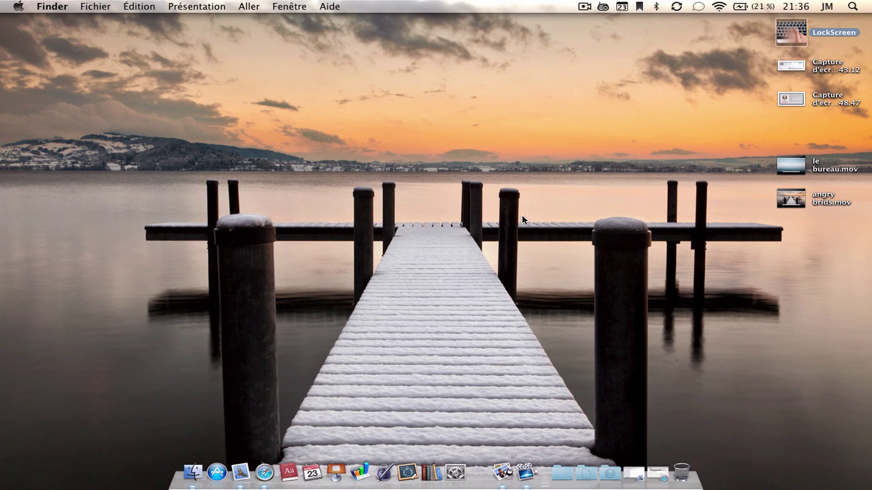
{"action": "left_click", "coordinate": [522, 215]}
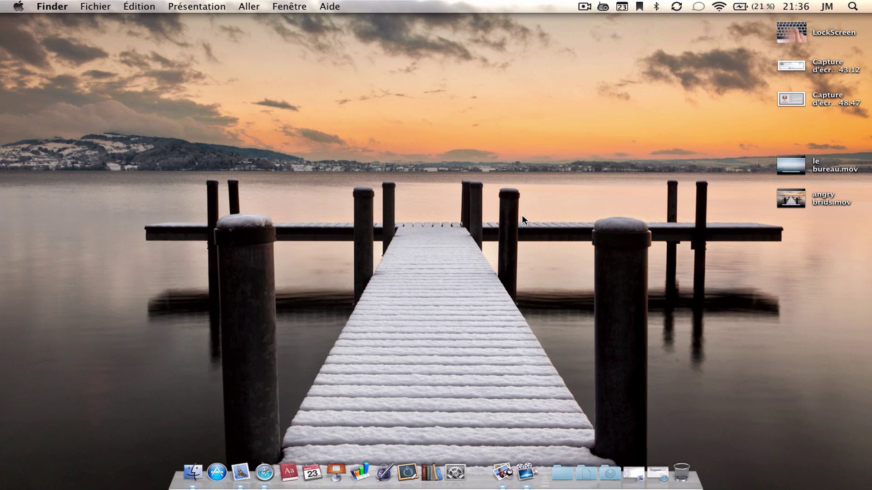